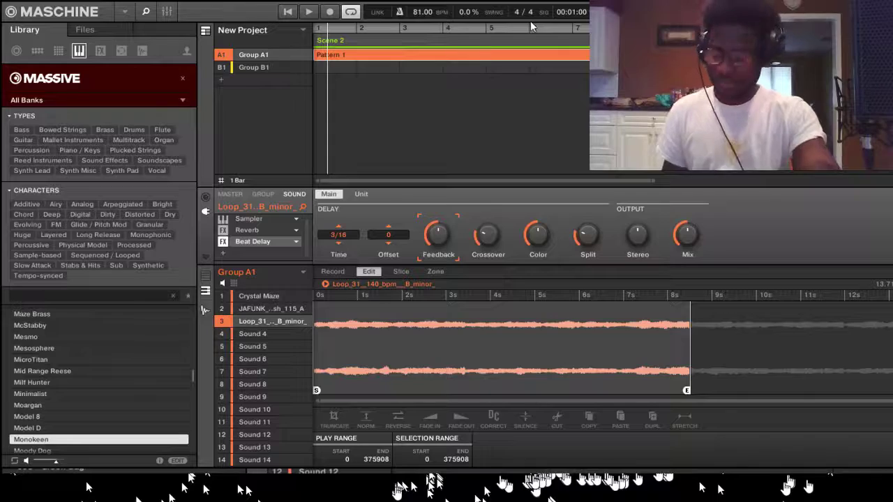
Record a melody with the Loop_31 B minor sound into Pattern 1 of Group A1.
key(space)
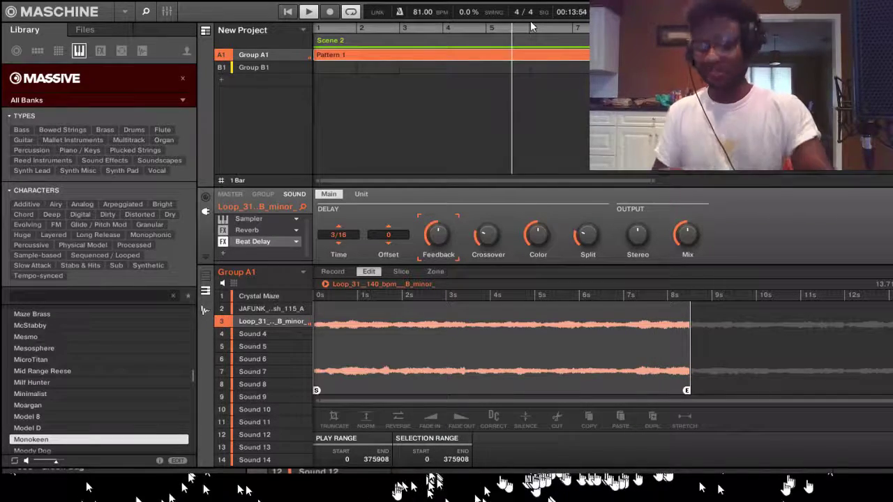
key(ctrl+space)
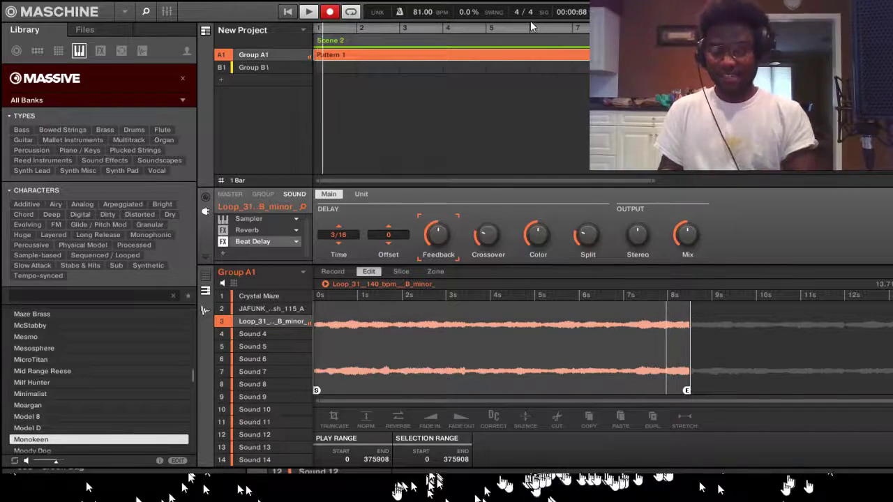
key(r)
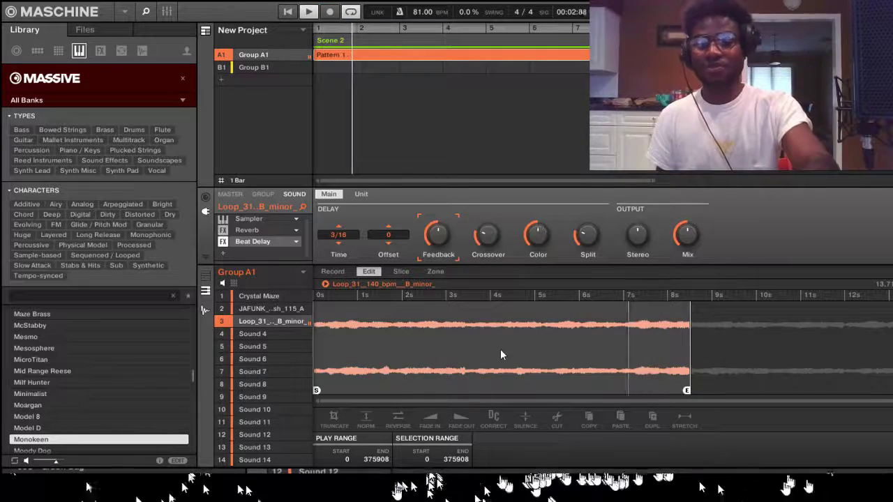
Show the recorded notes of the eight-bar pattern in the pattern editor and set the step grid to 1/8.
click(205, 310)
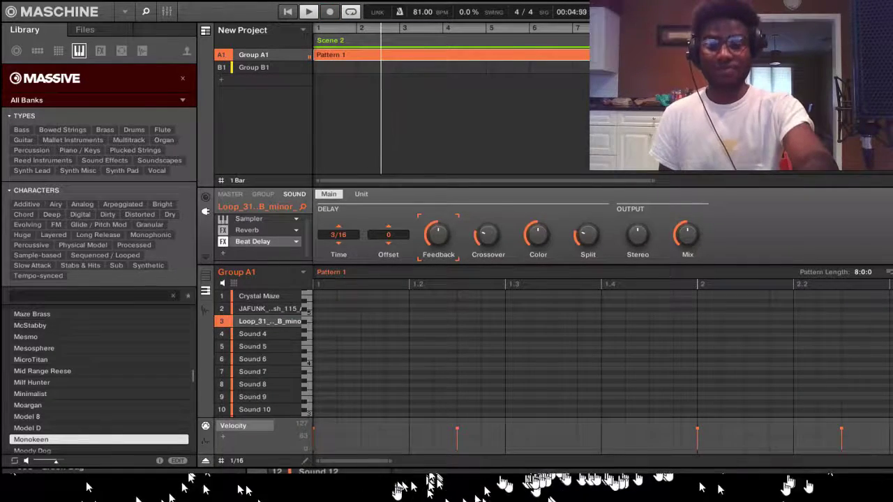
drag(390, 461, 807, 461)
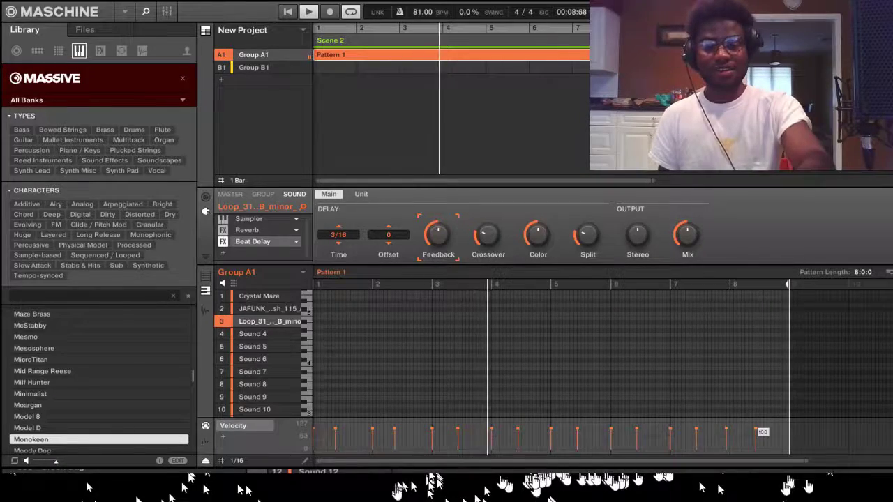
scroll(759, 362, down, 1)
scroll(551, 363, down, 3)
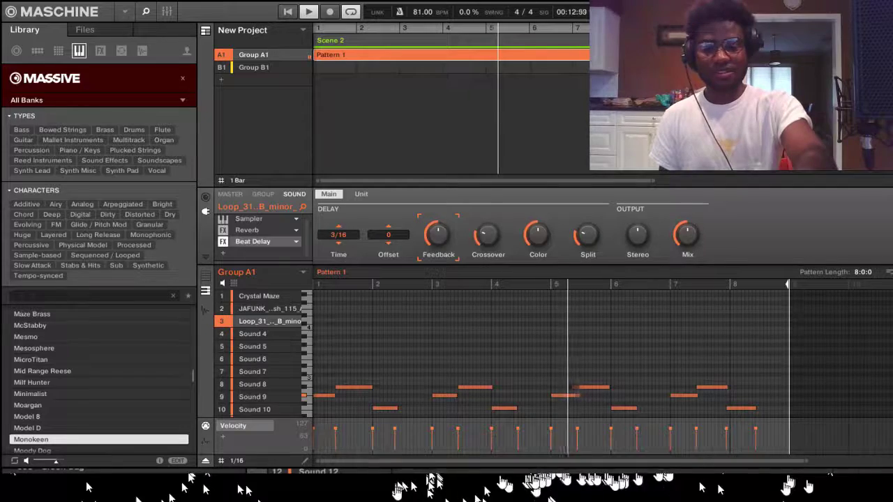
click(237, 461)
key(Up)
key(Up)
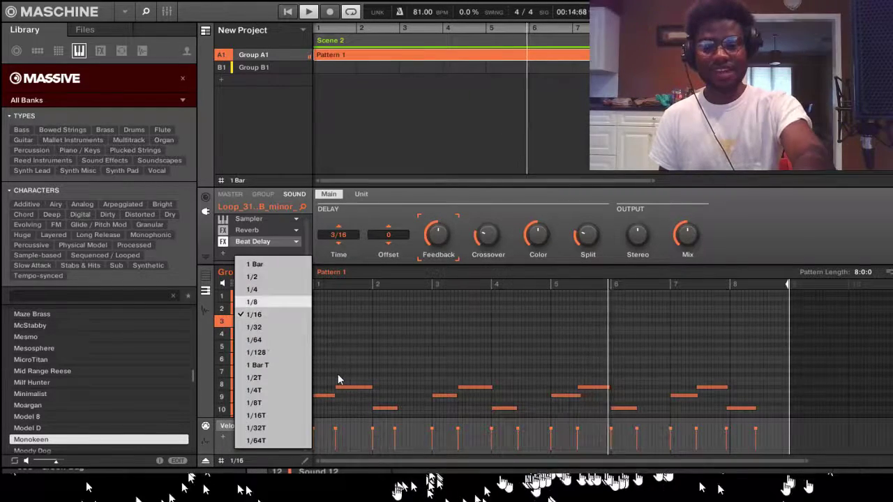
key(Return)
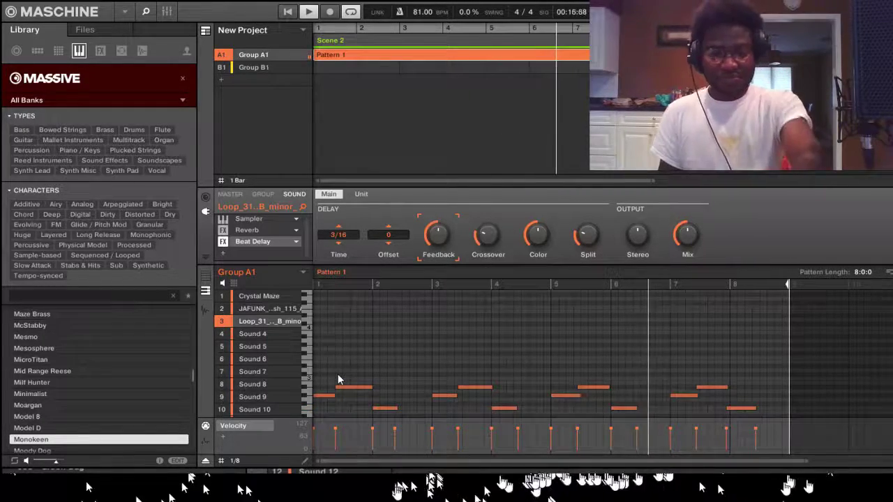
Try moving the upper note of bar 7 slightly later, onto the middle of the bar.
drag(740, 408, 716, 387)
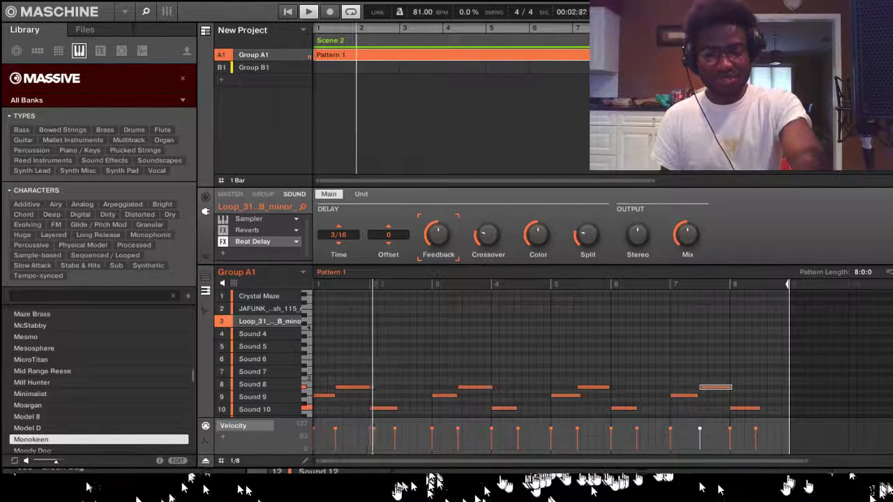
scroll(551, 352, down, 1)
scroll(551, 362, down, 4)
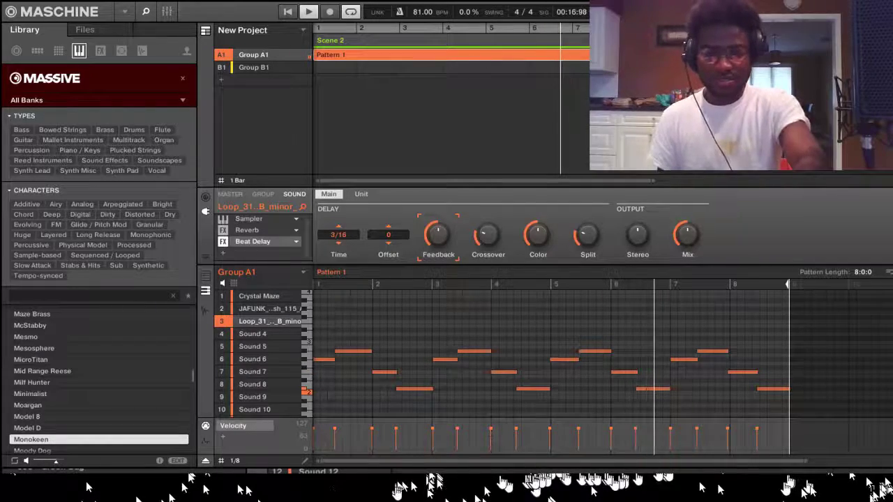
Try aligning the pattern's notes with the step grid at 1/16 and 1/2, and undo the alignment.
click(235, 461)
click(254, 315)
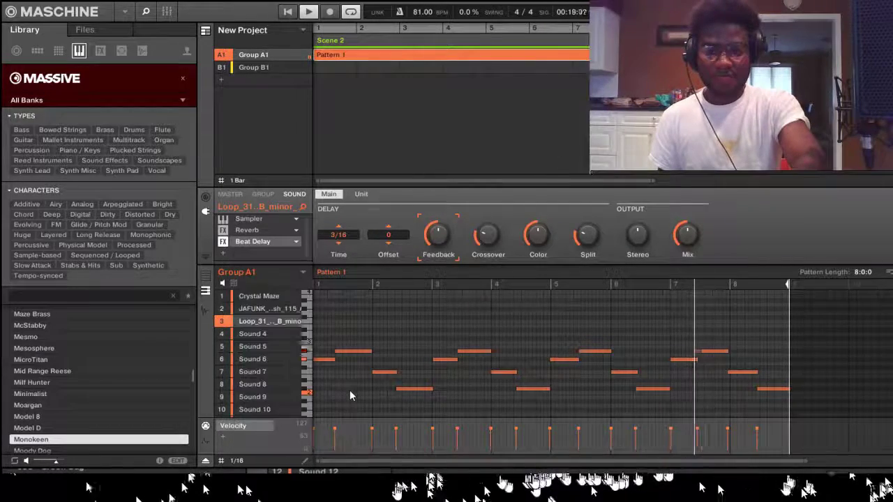
click(236, 461)
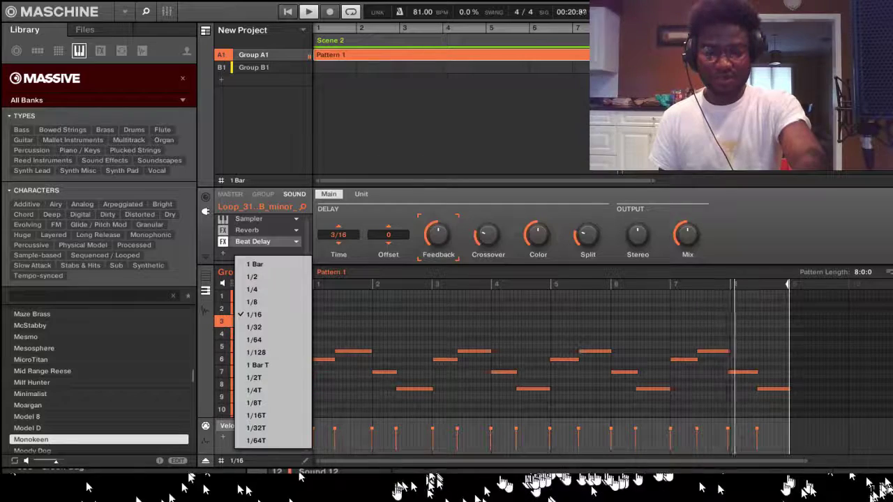
click(251, 277)
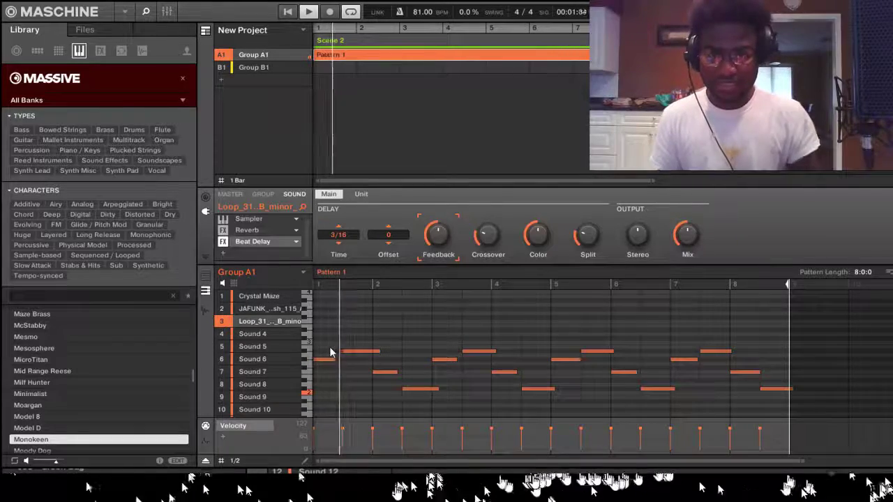
key(ctrl+z)
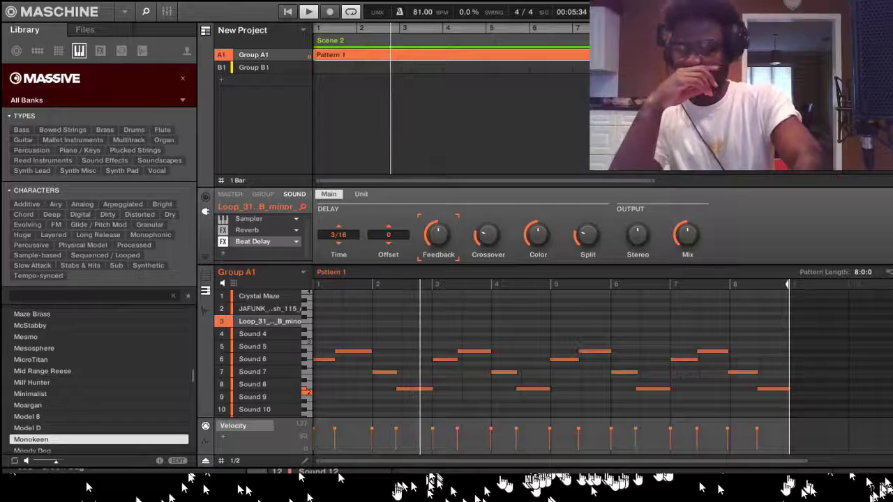
Set the pattern's step grid to 1/8 and raise the project tempo to 85 BPM.
click(235, 460)
click(251, 301)
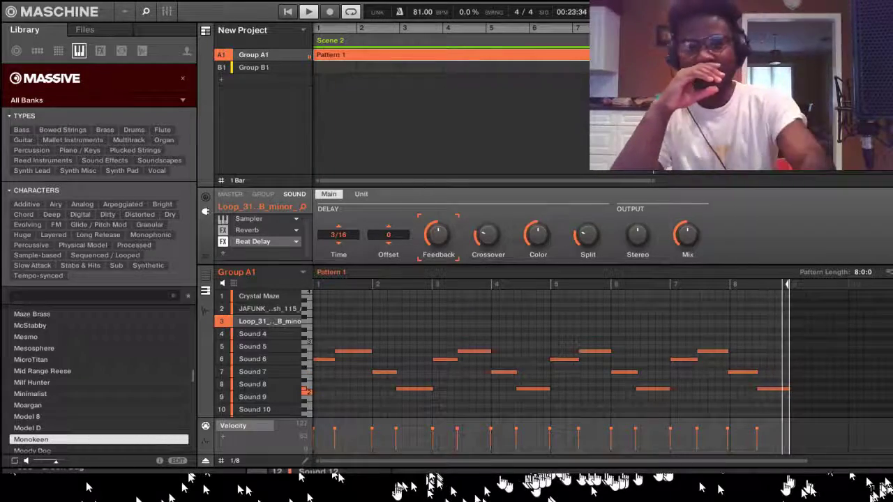
drag(422, 12, 421, 9)
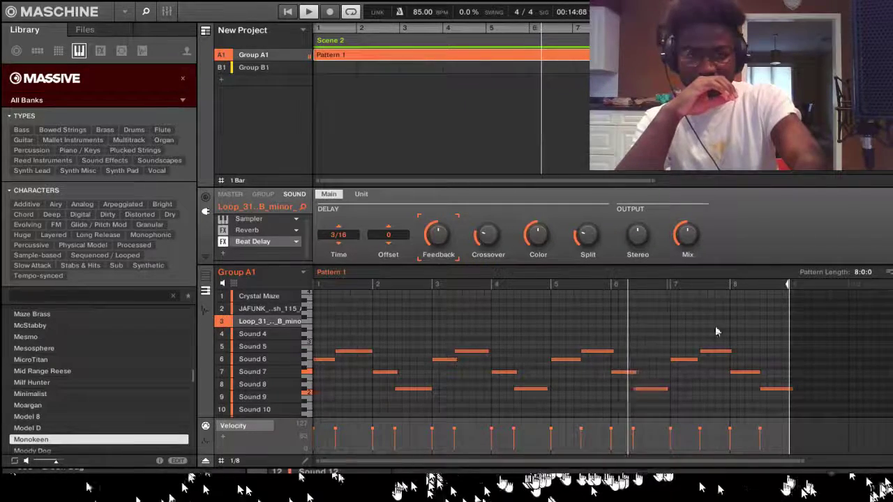
Move the high notes of bars 5 and 7 and the final low note slightly earlier, and shorten bar 8's first note to fit.
drag(733, 439, 724, 439)
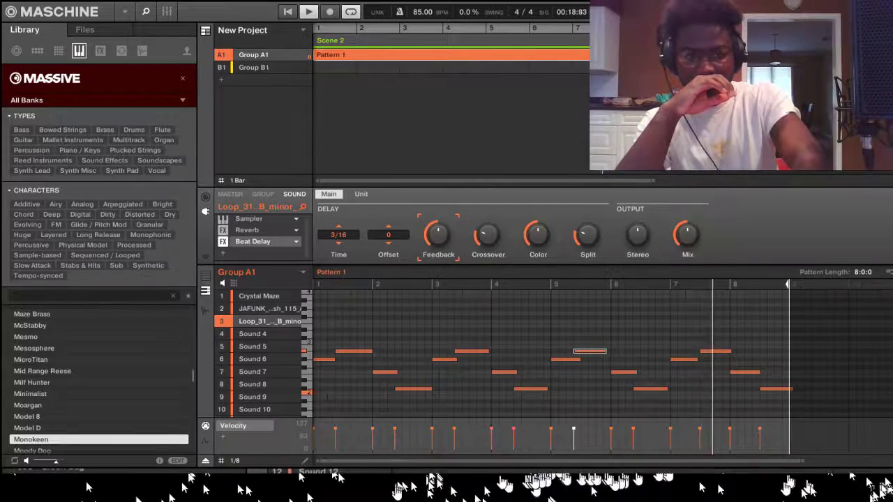
drag(705, 351, 728, 351)
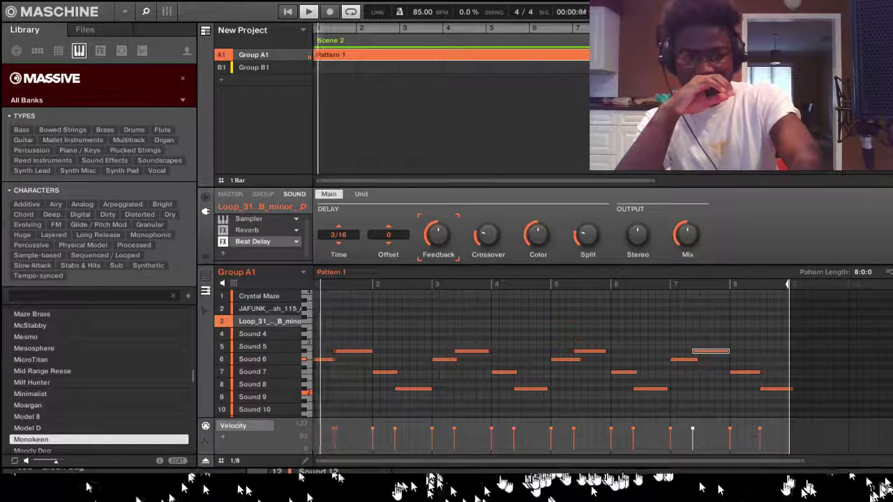
click(776, 389)
drag(776, 388, 751, 372)
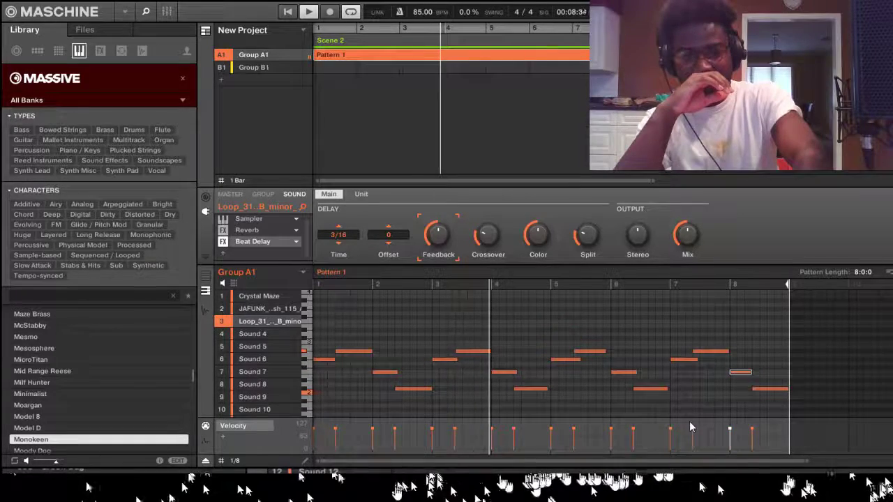
Extend bar 3's high note to bar 4 and shorten the first notes of bars 5 and 7 to meet the notes that follow.
drag(488, 351, 491, 351)
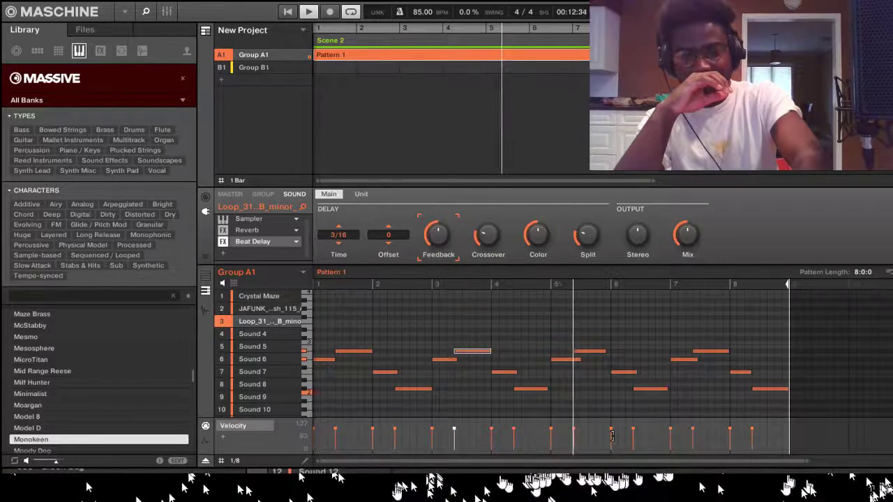
drag(579, 359, 573, 359)
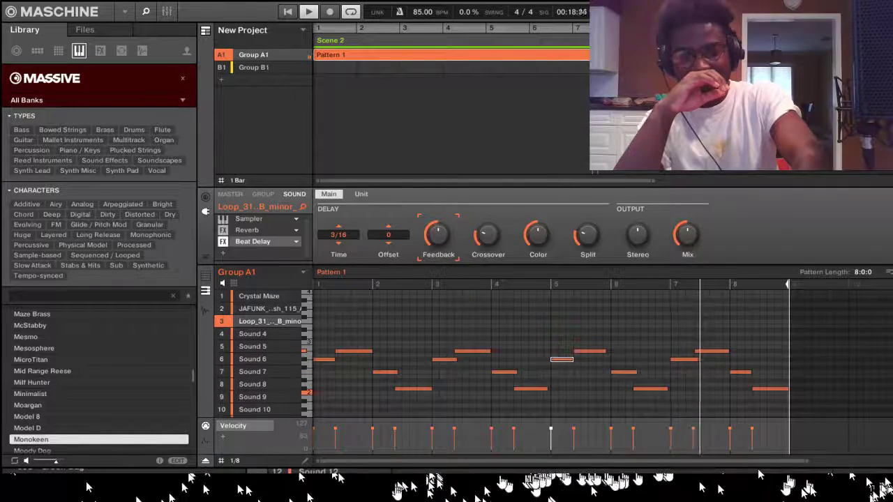
drag(697, 359, 692, 359)
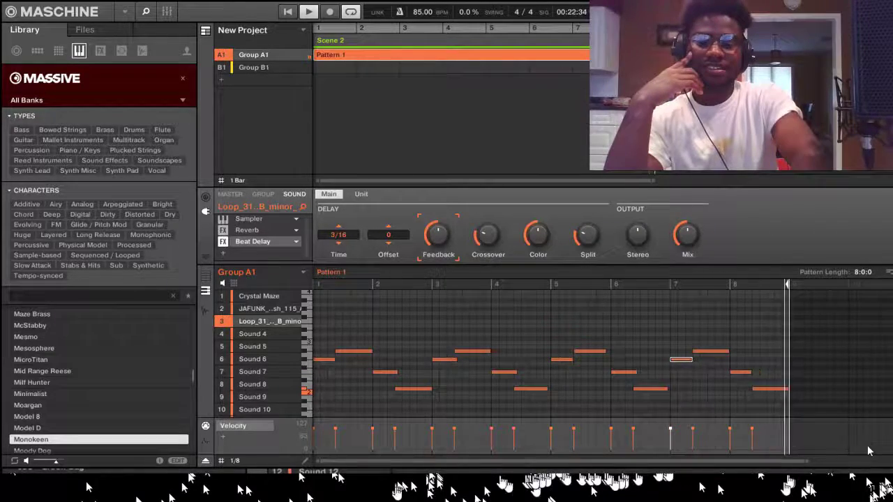
Switch to Group B1 and load the HC_snare_10 sample into Sound 4.
click(331, 70)
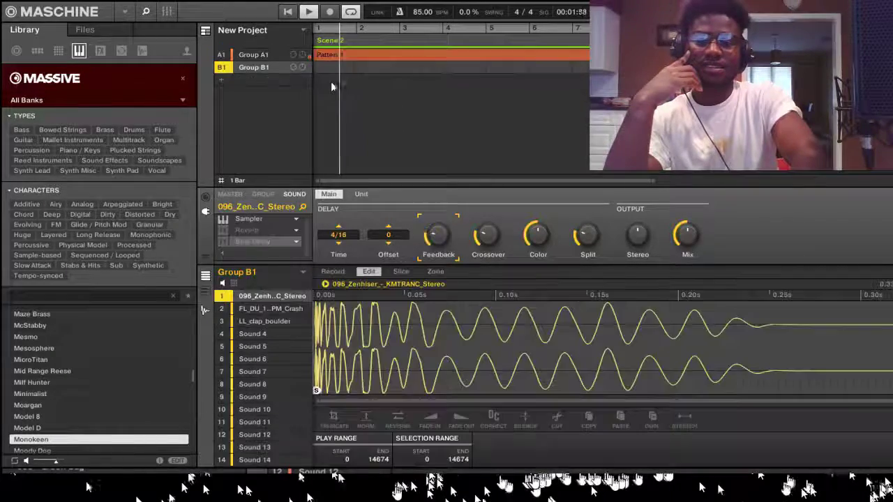
key(F2)
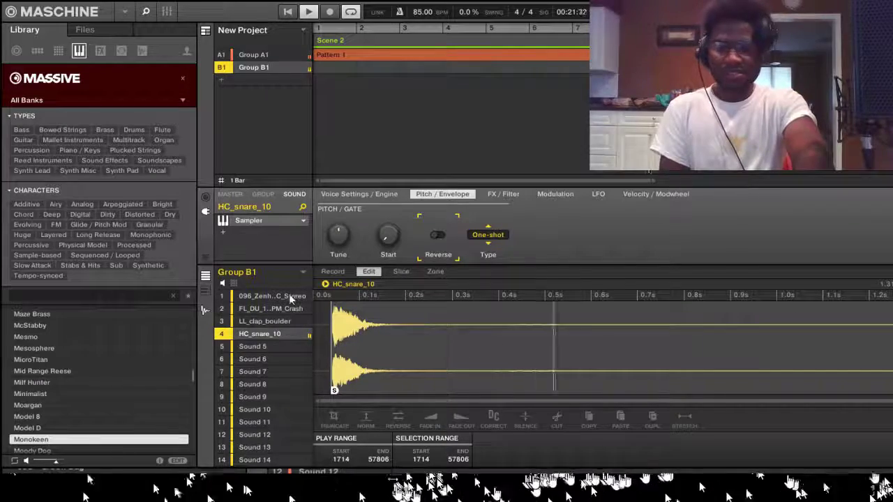
Add the Metaverb effect to HC_snare_10 and lower its room size and its low and high EQ.
click(223, 232)
mouse_move(256, 257)
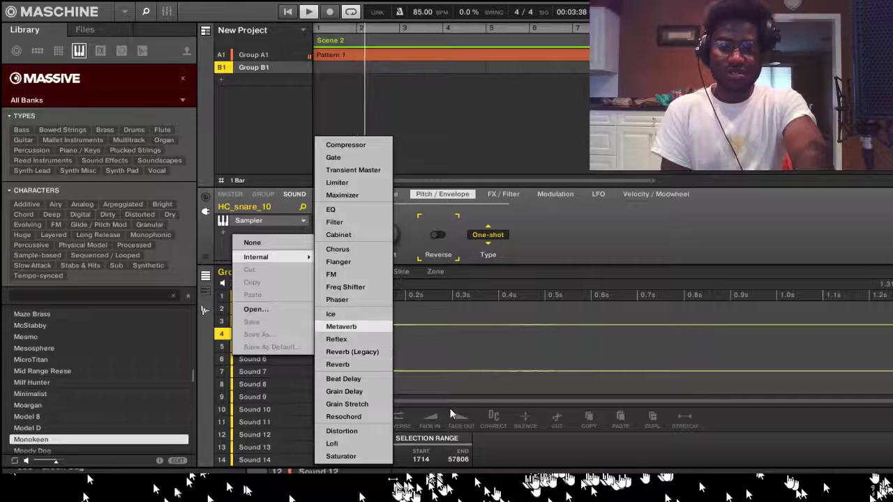
click(341, 326)
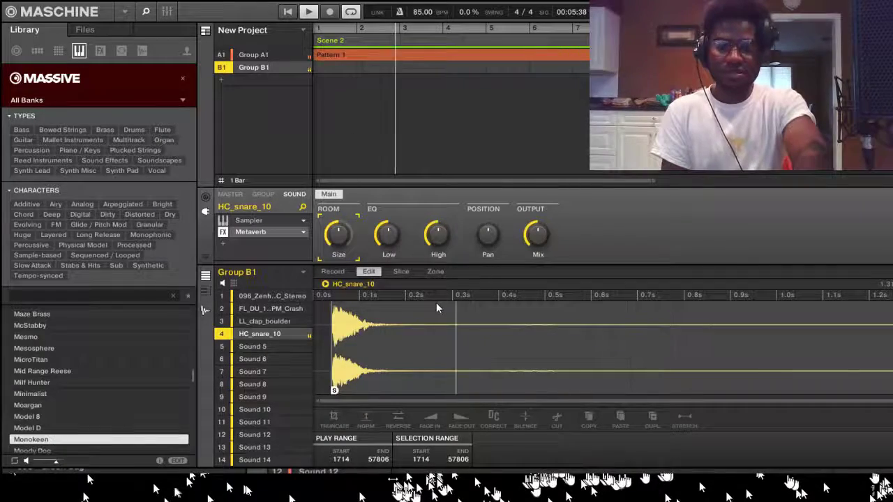
drag(339, 234, 387, 269)
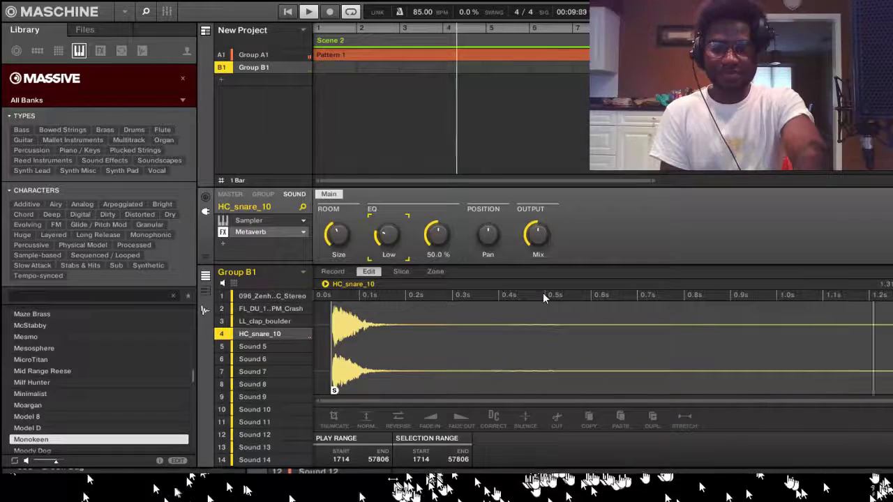
drag(435, 234, 435, 270)
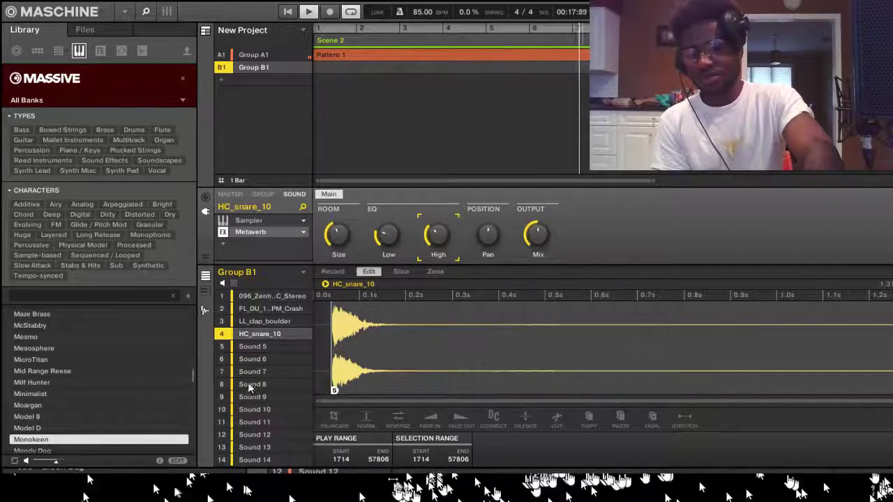
Load LL_hihat_bars into Sound 5 of Group B1 and record steady quarter-note hits from the start of Pattern 1.
key(F3)
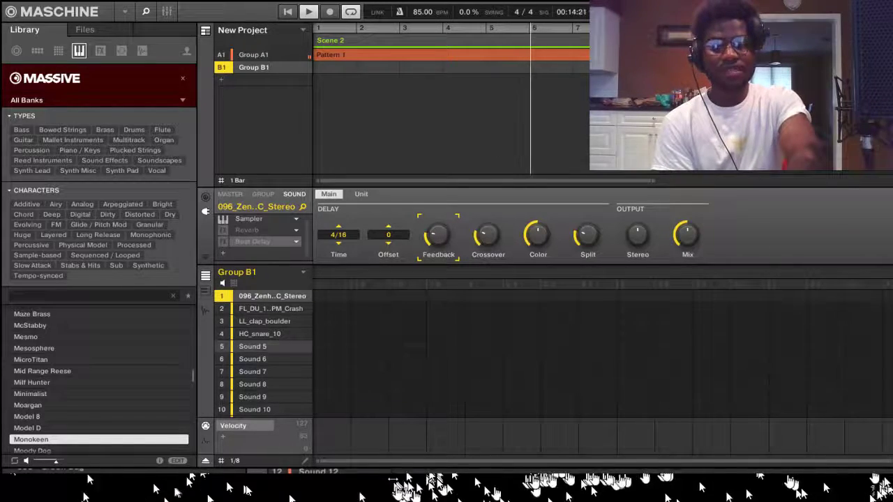
click(260, 346)
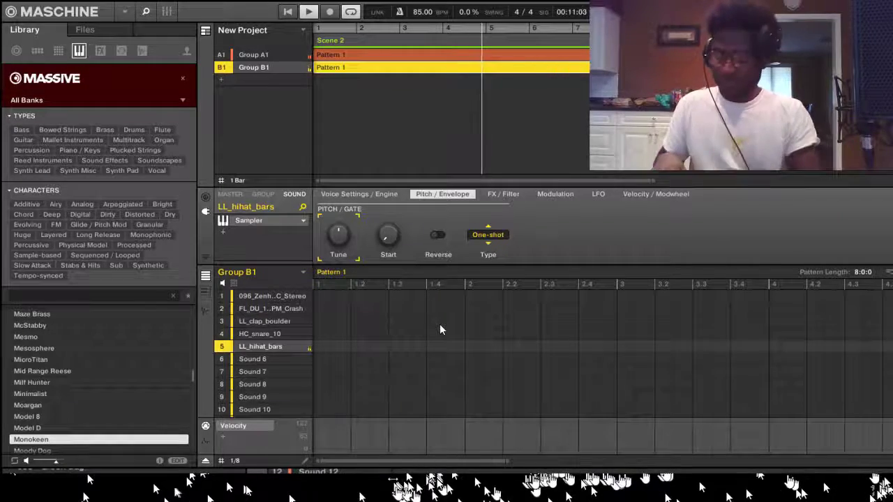
key(r)
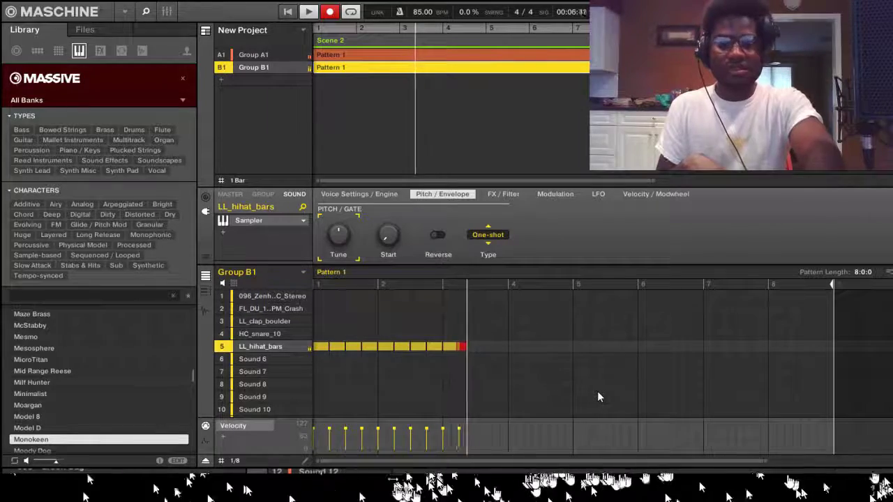
Copy all the recorded hi-hat hits and paste them from bar 4 onward in Group B1's Pattern 1.
drag(319, 365, 318, 365)
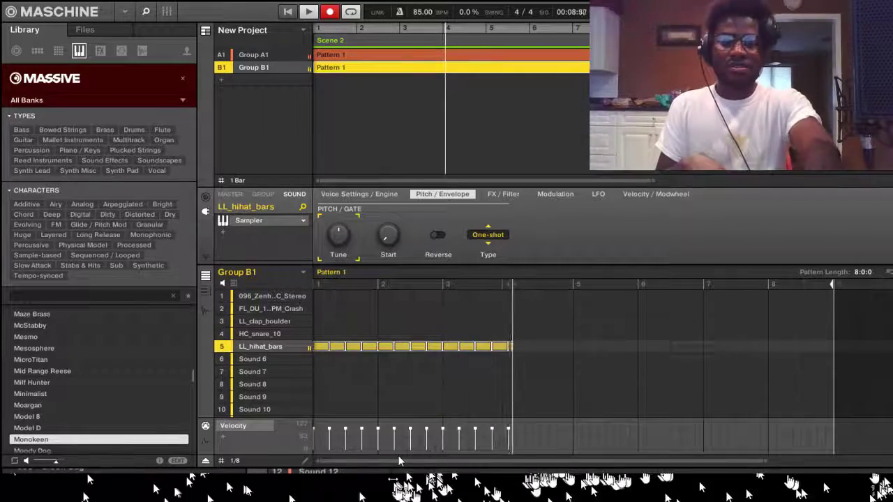
right_click(353, 371)
click(418, 321)
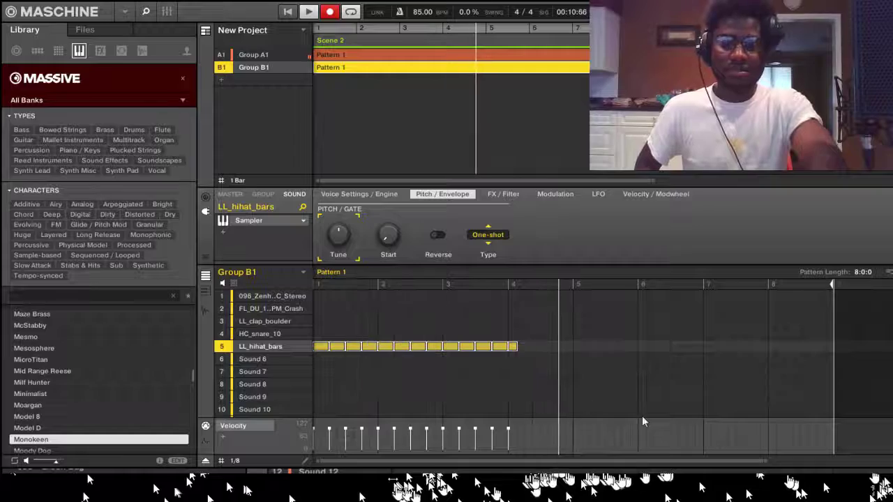
click(521, 361)
click(517, 347)
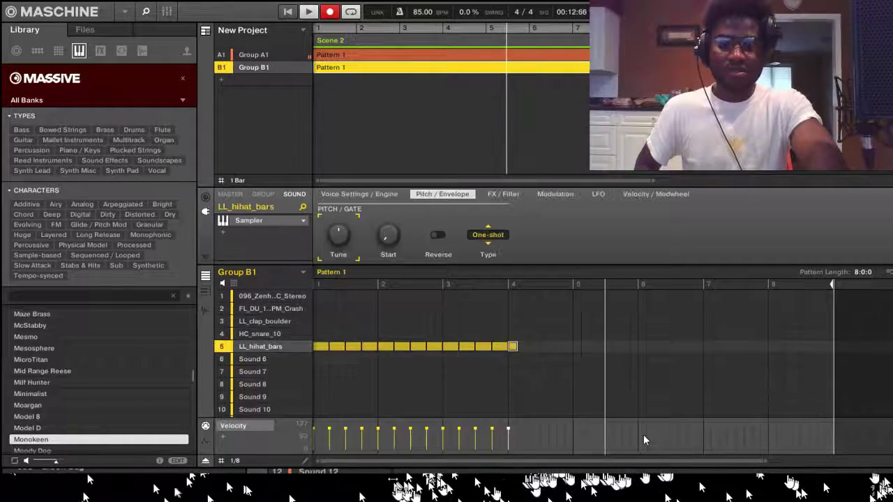
right_click(516, 347)
click(536, 407)
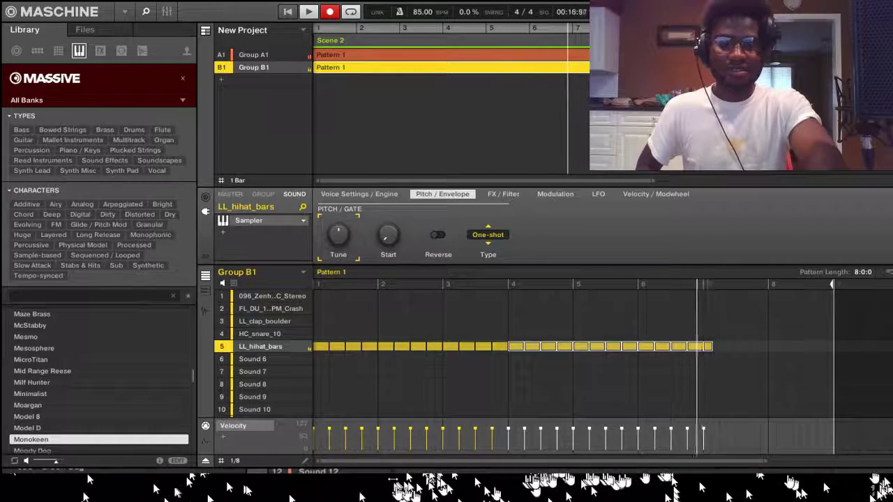
Delete the last pasted LL_hihat_bars hit at the start of bar 7 in Group B1's Pattern 1.
click(728, 347)
click(707, 346)
key(Delete)
Copy the hi-hat hits in bars 5 and 6 and paste them at bar 7 to fill the eight-bar pattern.
mouse_move(710, 346)
mouse_down()
mouse_move(629, 347)
mouse_move(638, 347)
mouse_up()
drag(733, 364, 581, 341)
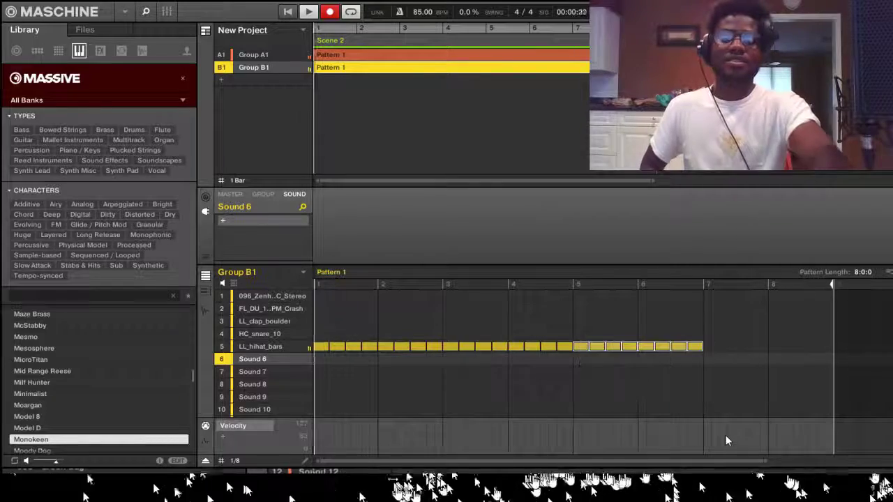
right_click(579, 346)
click(597, 393)
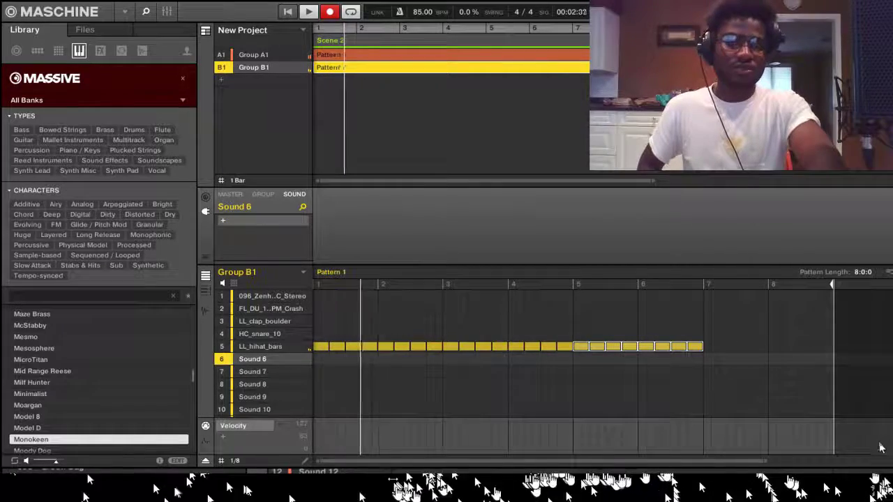
right_click(704, 353)
click(724, 412)
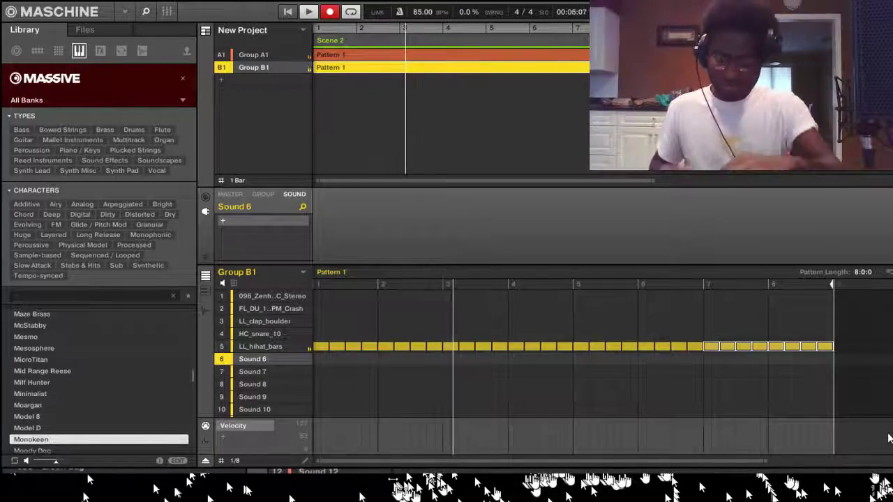
Record a four-bar drum pattern with Sound 1, LL_clap_boulder and HC_snare_10 over the hi-hats in Group B1's Pattern 1.
key(z)
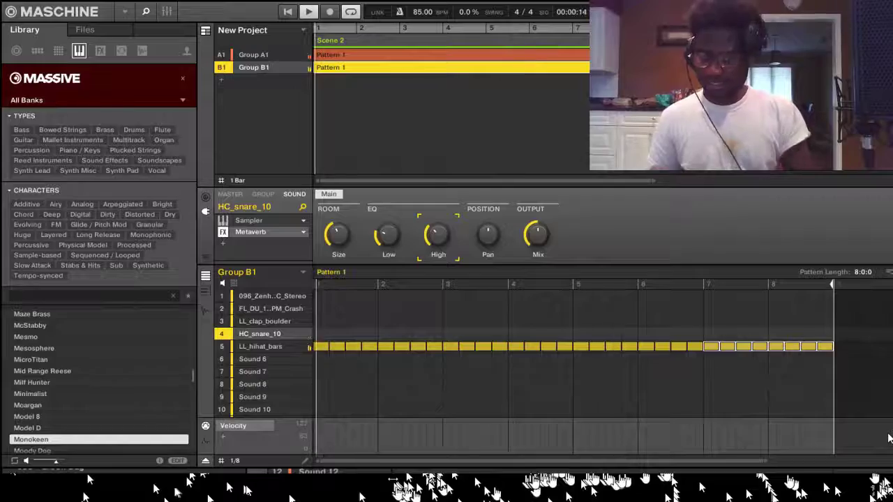
key(r)
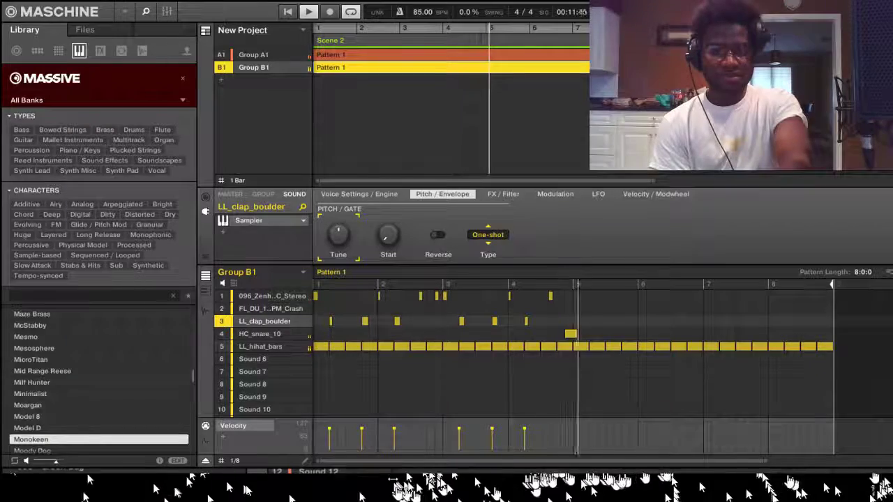
Try moving Sound 1's last hit in bar 2 an eighth note earlier, and return it to its original position.
drag(436, 295, 427, 297)
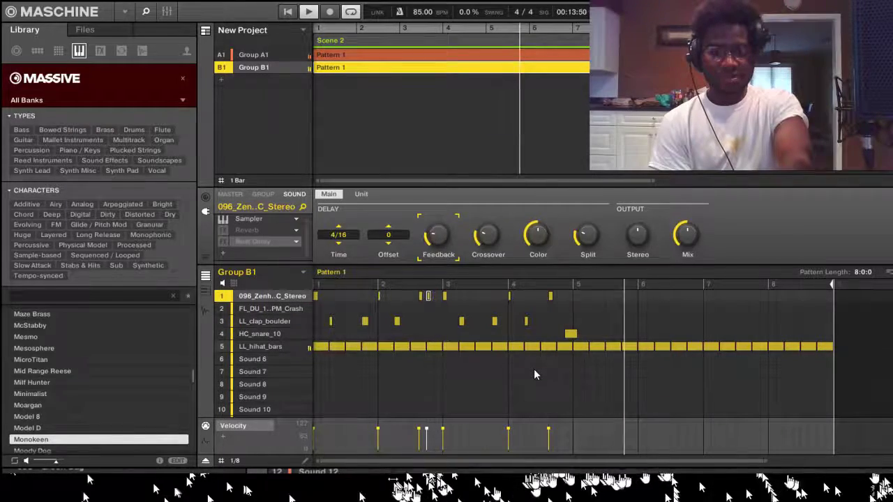
key(Return)
key(Right)
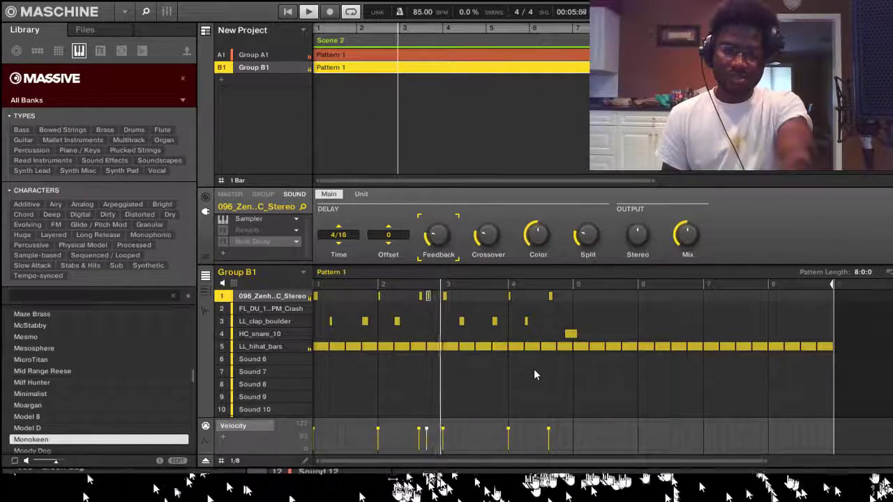
drag(427, 296, 435, 295)
key(Left)
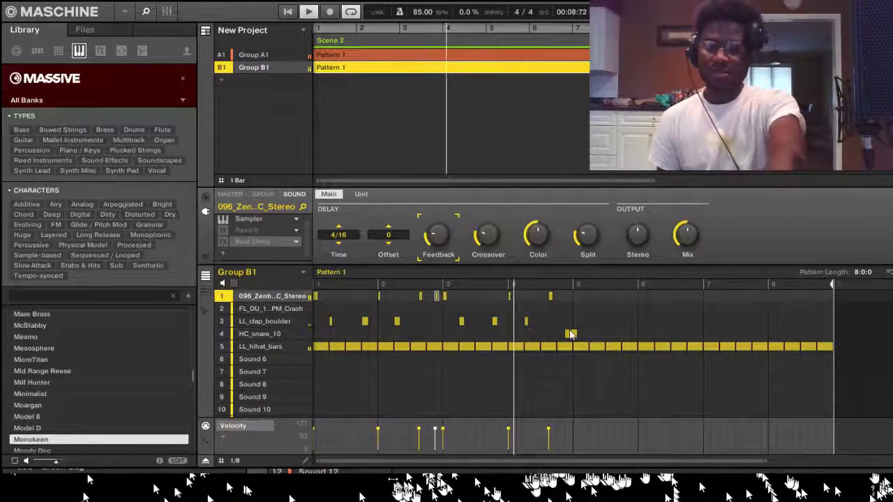
Undo the drum hits' eighth-note quantization, set the pattern grid to 1/16, and quantize them to it.
key(ctrl+z)
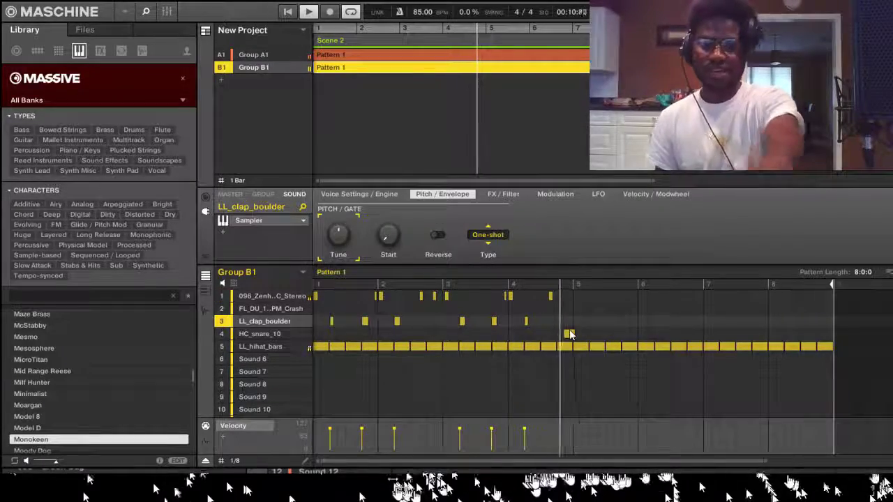
click(235, 460)
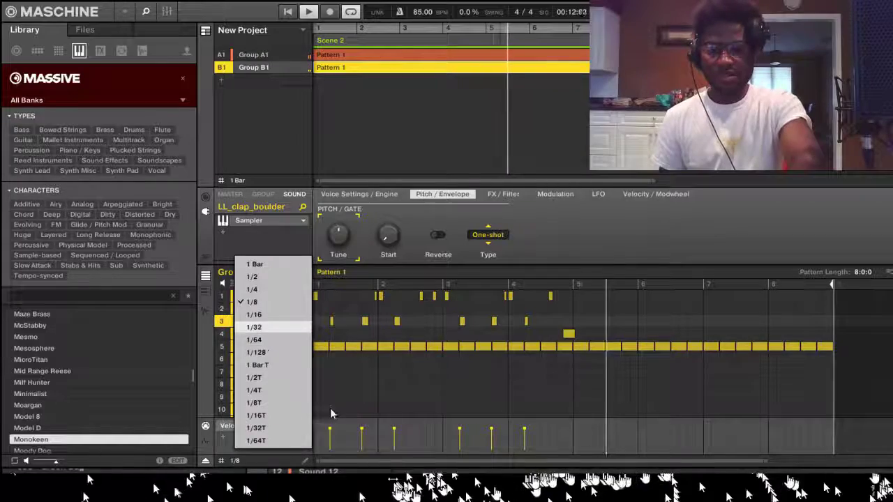
click(258, 313)
key(ctrl+u)
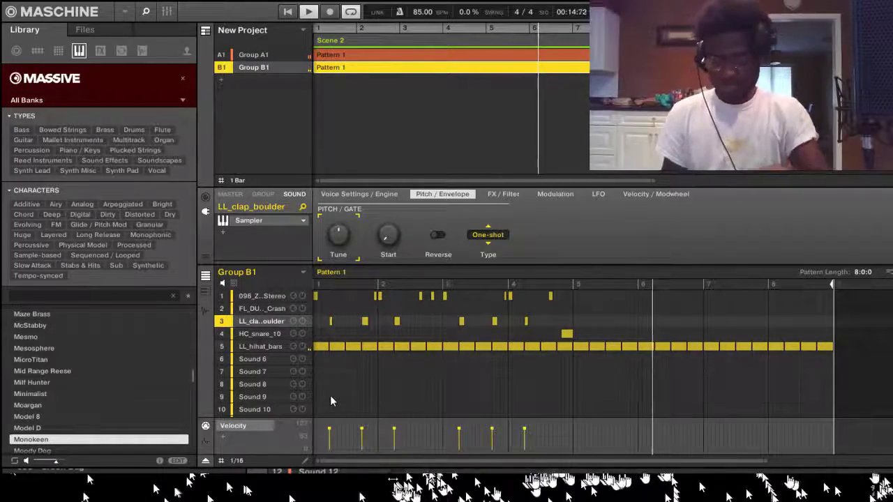
Copy the Sound 1, clap and snare hits of bars 1 to 4, paste them at bar 5, and set the pattern length to 8:0:0.
key(shift+space)
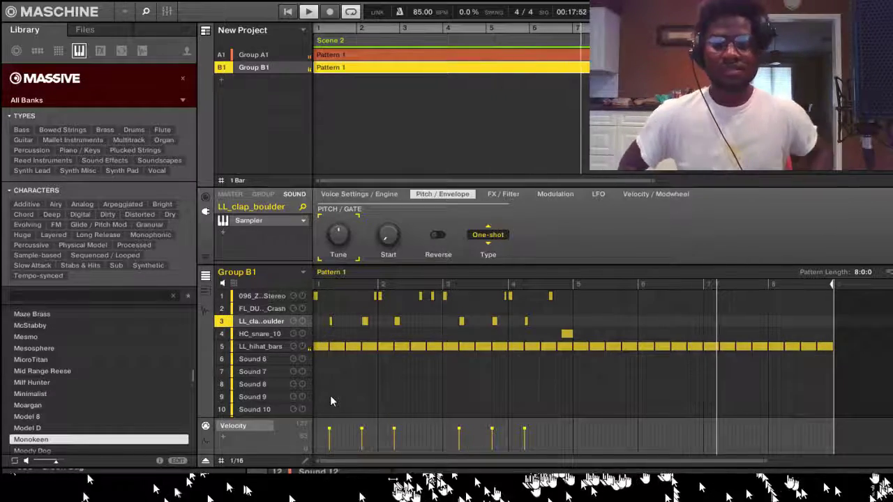
drag(598, 339, 319, 289)
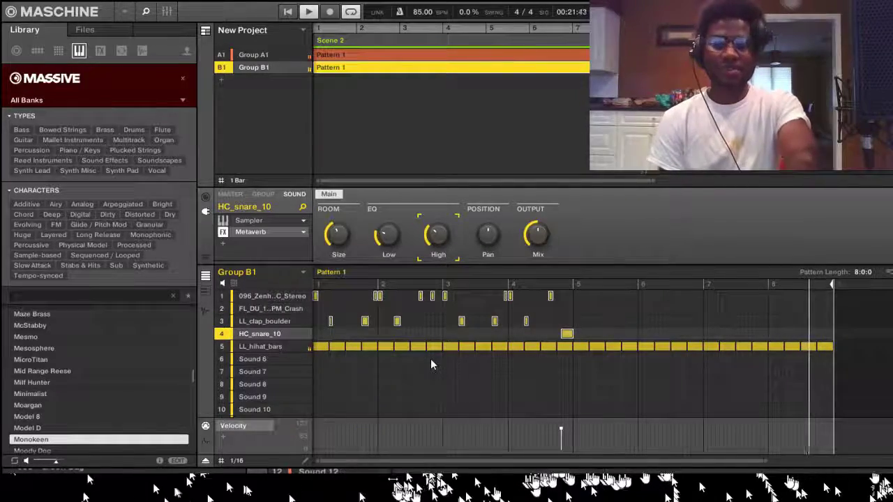
right_click(432, 368)
click(476, 425)
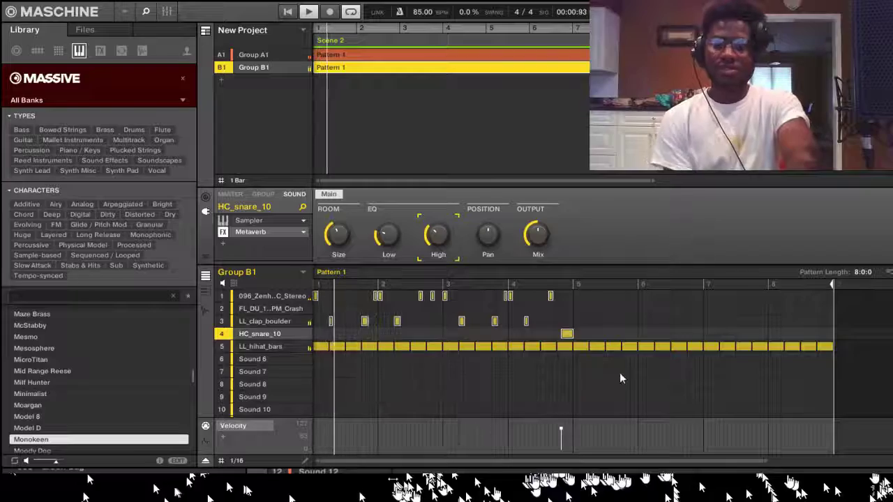
right_click(716, 367)
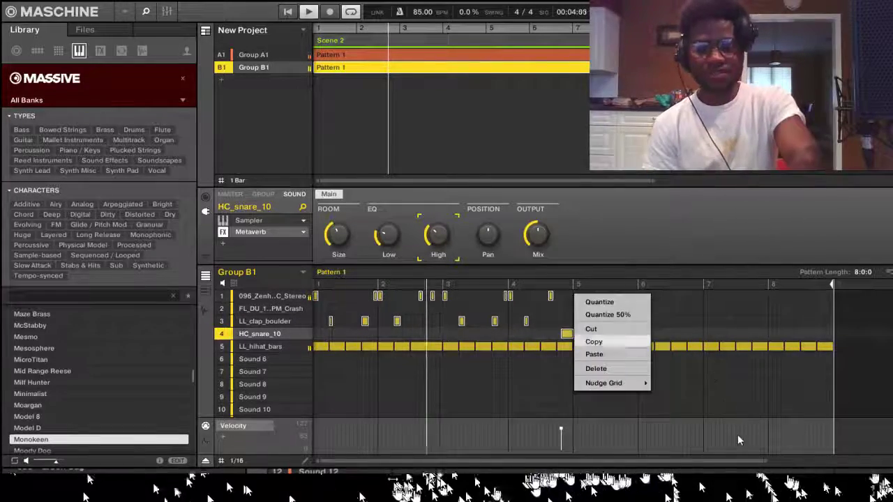
click(593, 353)
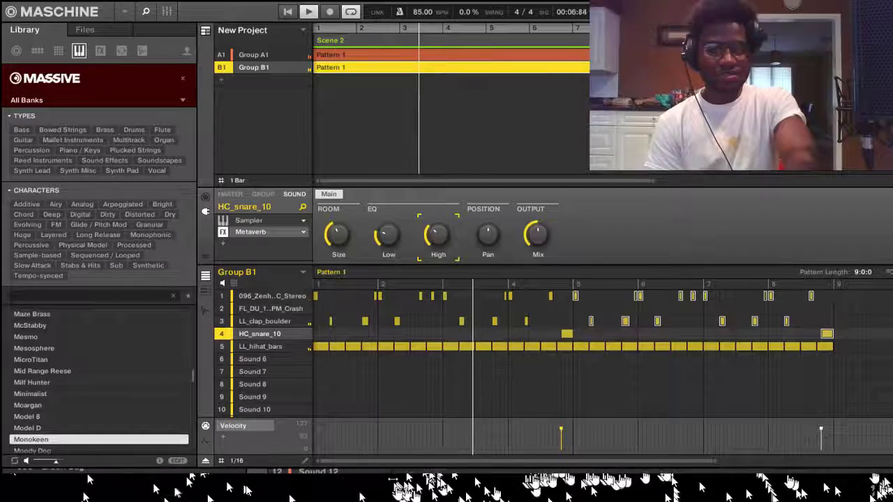
drag(858, 272, 858, 279)
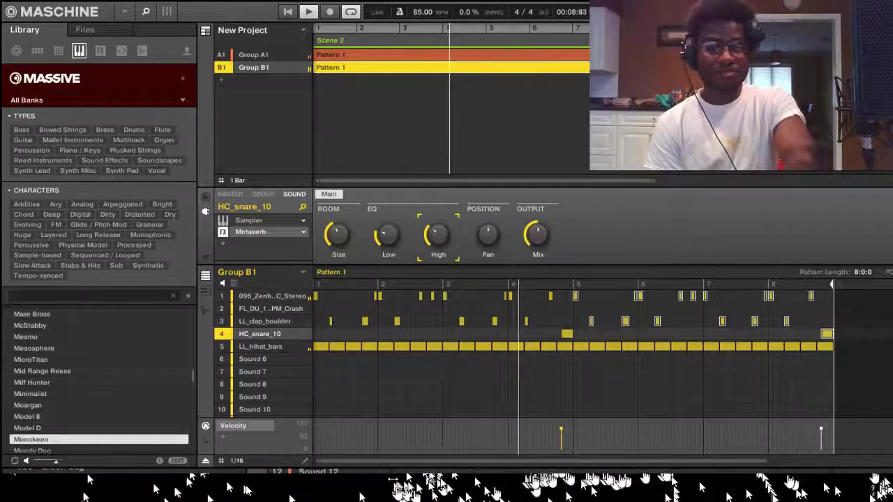
click(264, 321)
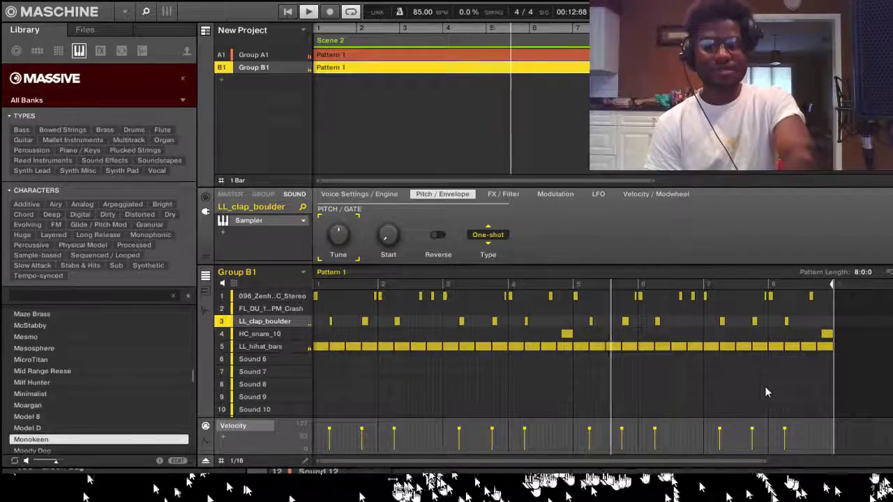
click(323, 56)
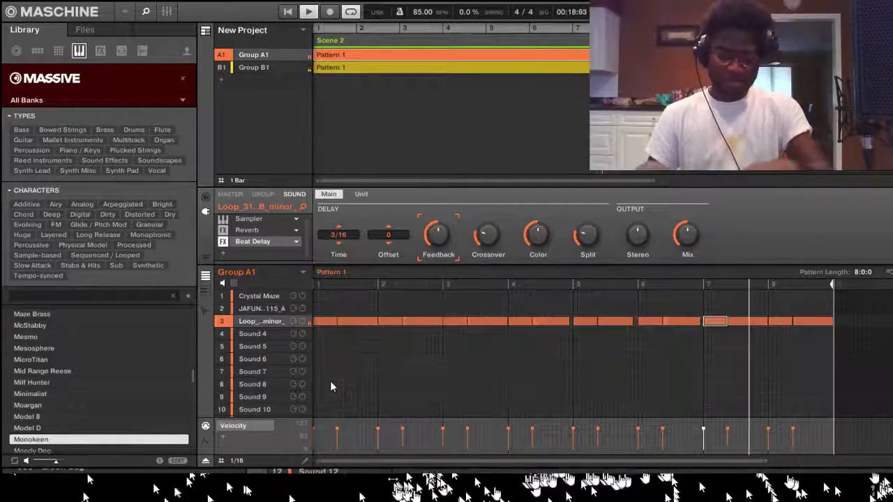
key(Up)
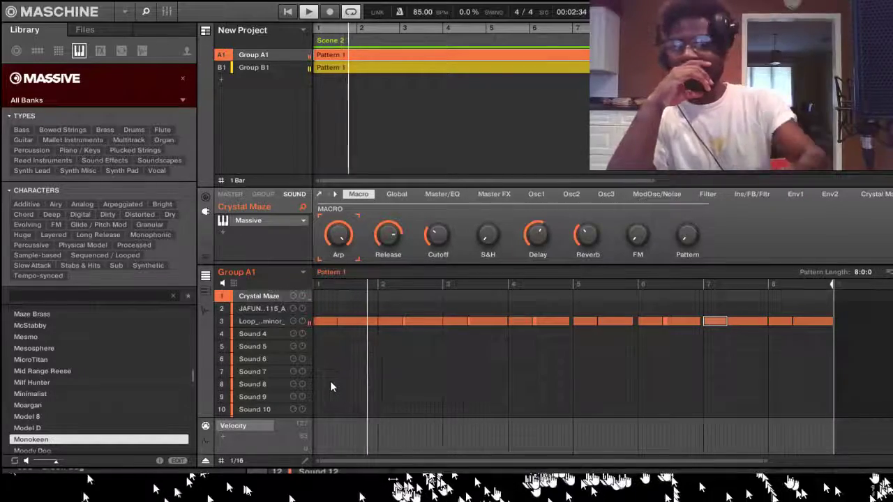
key(space)
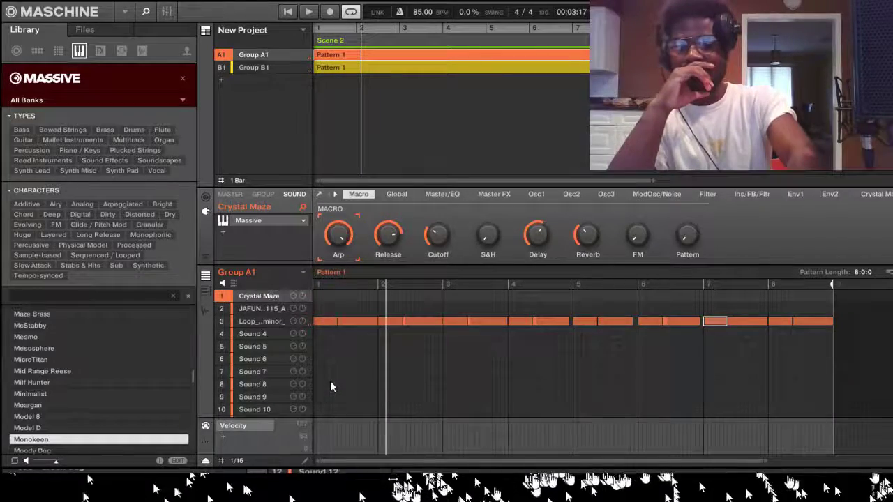
Create Group C1 and load LSHHL_Skygarden_Rhodes_100BPM_E into Sound 1, reversed, with an ADSR envelope and play range start 529618.
double_click(281, 102)
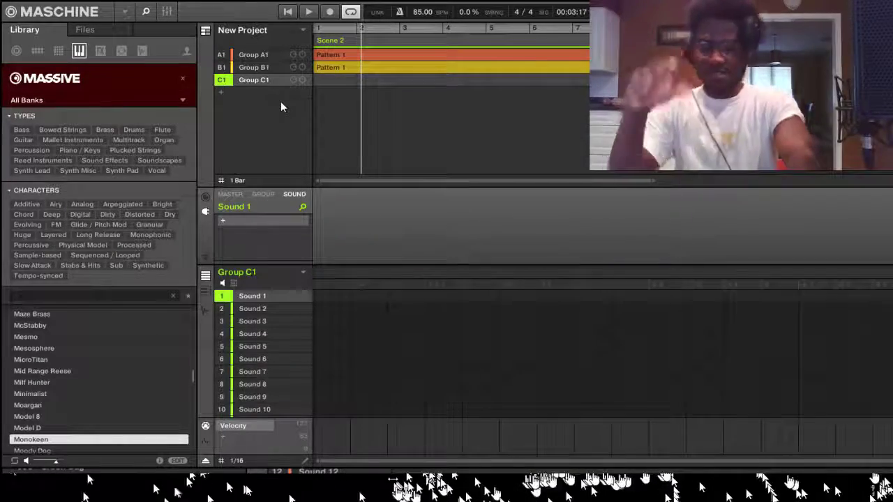
key(space)
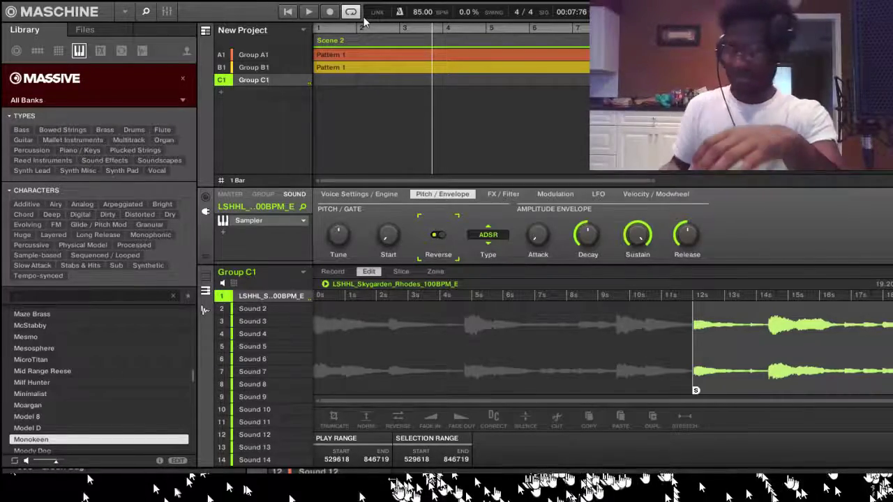
Record four hits of the reversed Rhodes sample from bar 3 in Group C1's Pattern 1 and show the pattern's notes.
key(space)
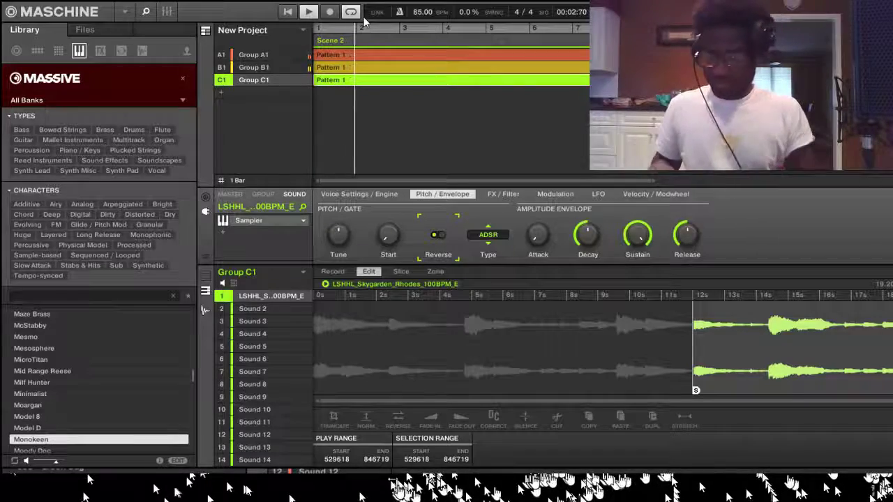
key(space)
key(ctrl+space)
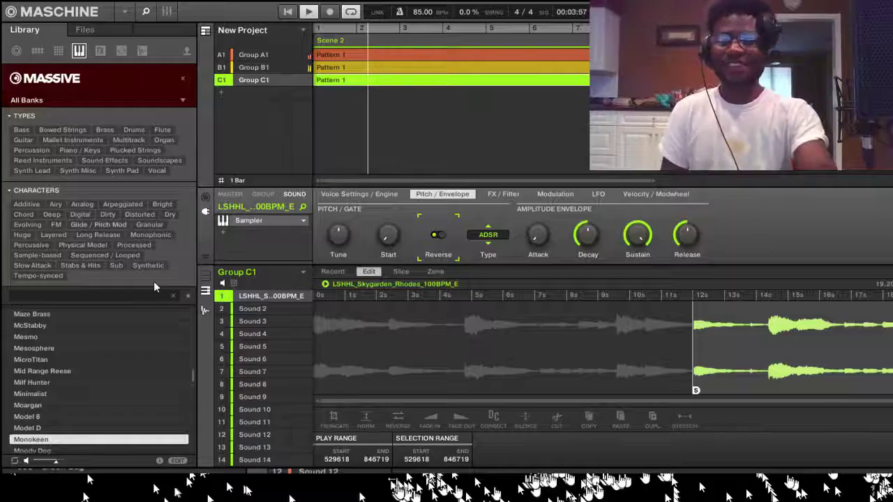
key(F2)
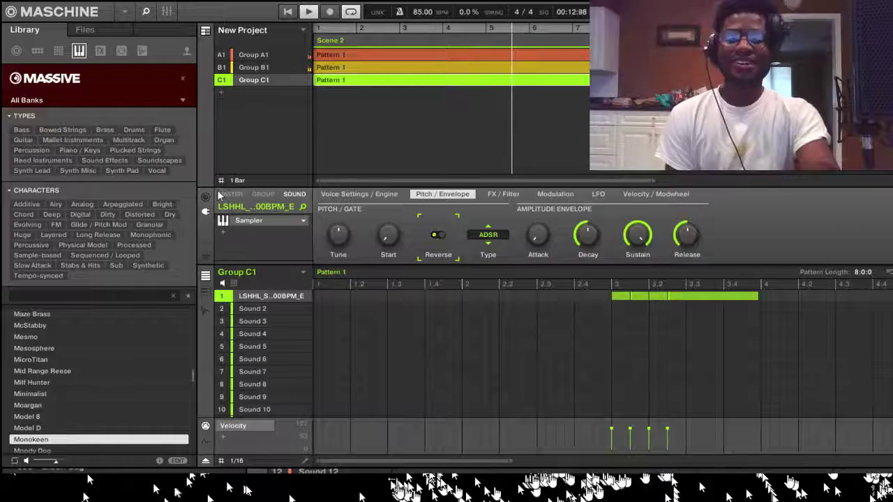
Switch to Group B1 and load JYKD_percussion_7 into Sound 6 with the ADSR envelope type.
click(320, 72)
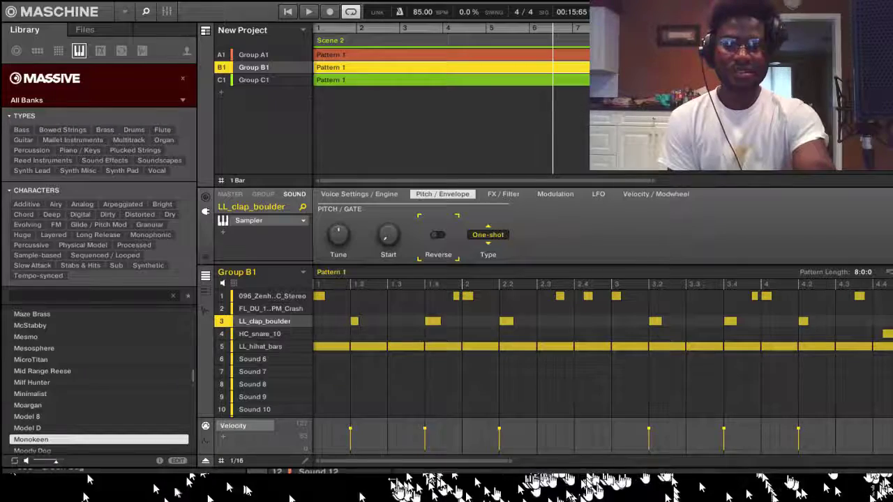
drag(265, 282, 265, 360)
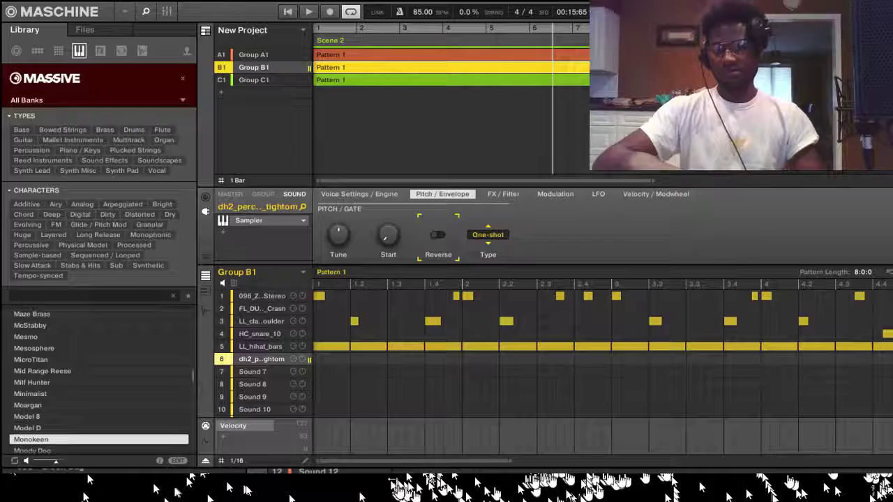
key(space)
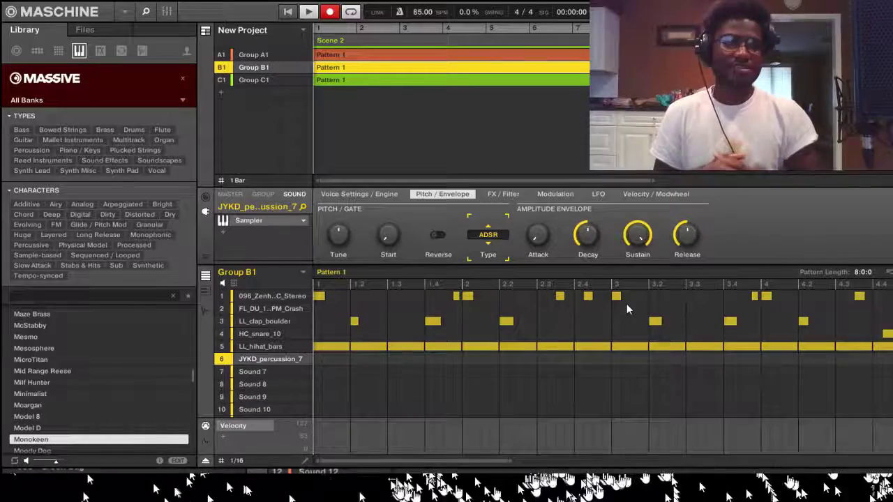
Record JYKD_percussion_7 hits at the start of bars 3 and 7 in Group B1's Pattern 1.
key(space)
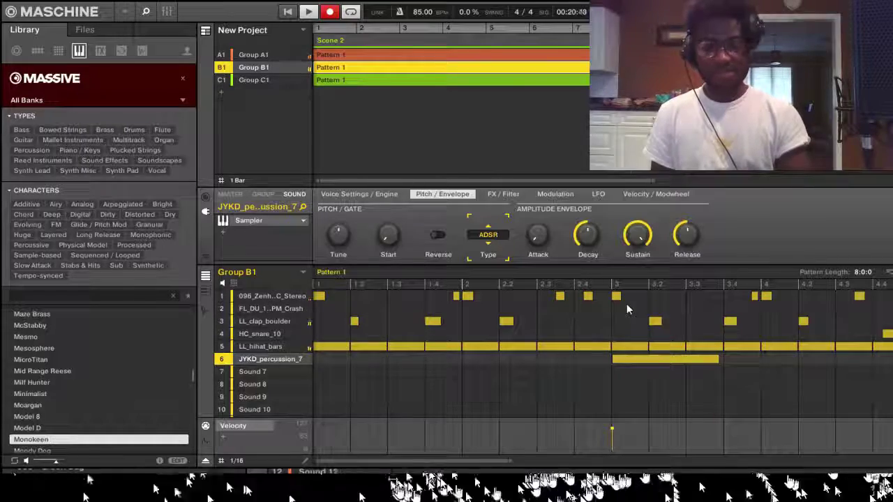
key(r)
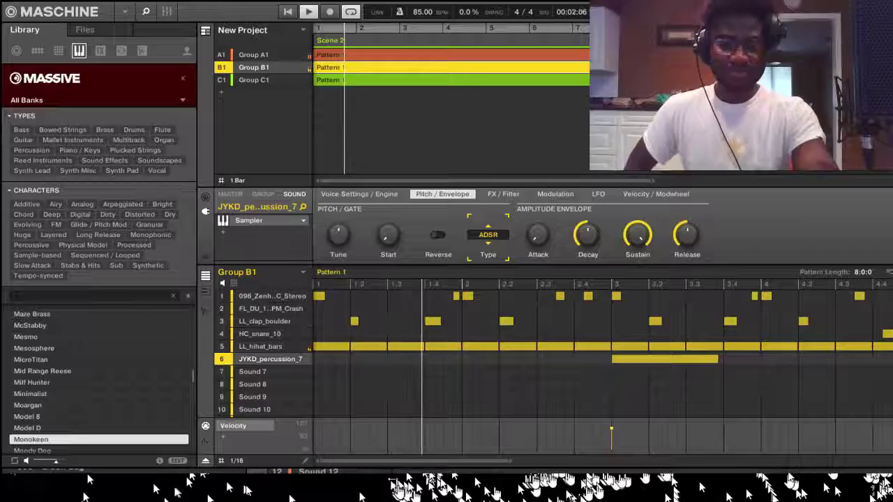
drag(510, 461, 808, 461)
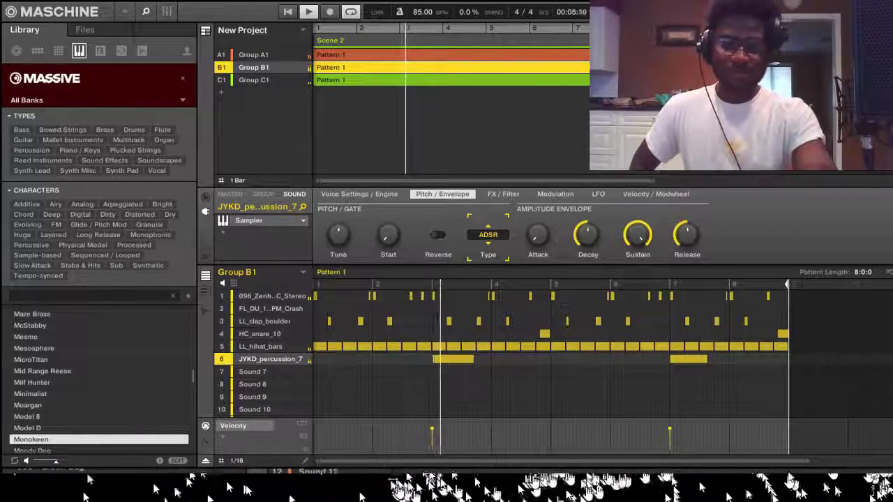
scroll(500, 352, down, 1)
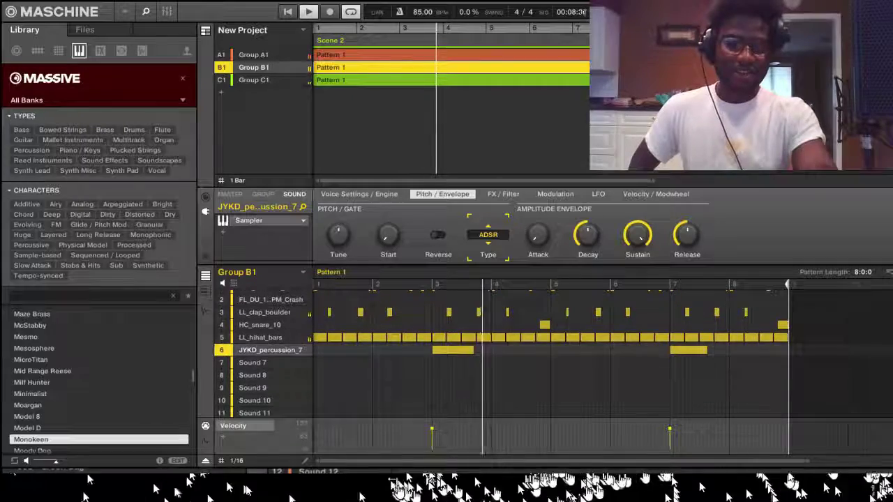
scroll(551, 352, up, 1)
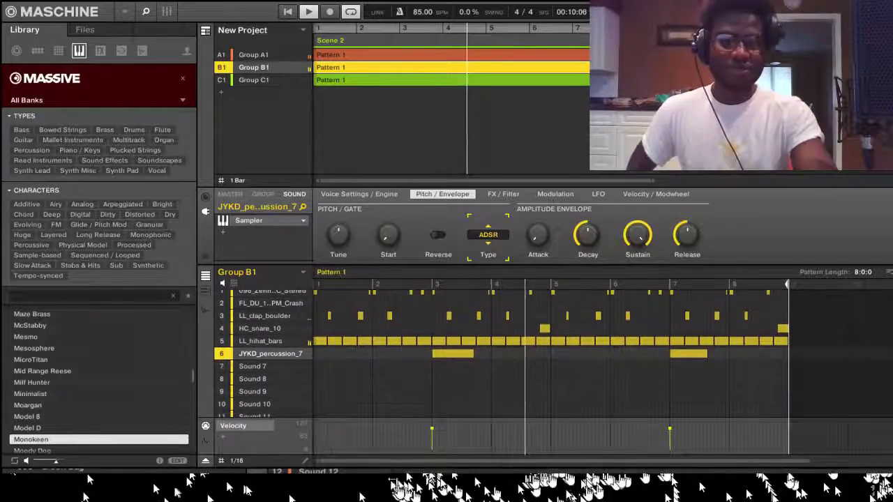
scroll(551, 352, up, 1)
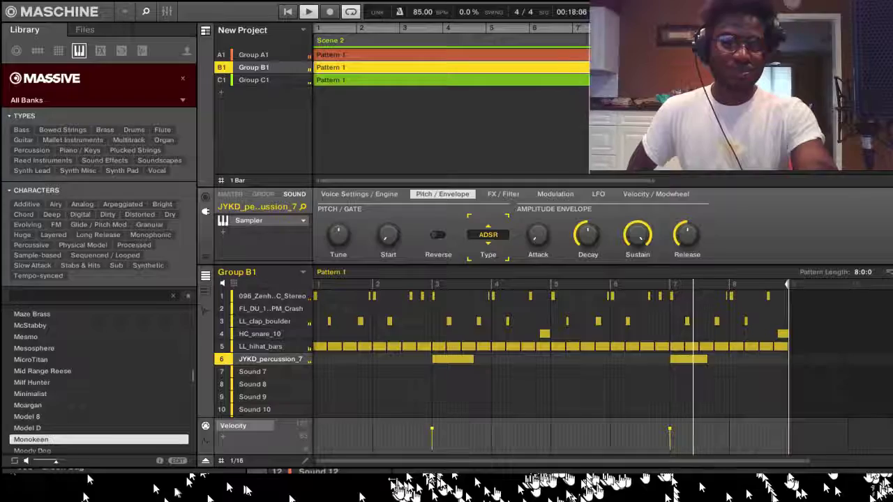
double_click(809, 376)
mouse_move(810, 377)
mouse_down()
mouse_move(778, 315)
mouse_move(816, 355)
mouse_move(834, 304)
mouse_move(788, 285)
mouse_up()
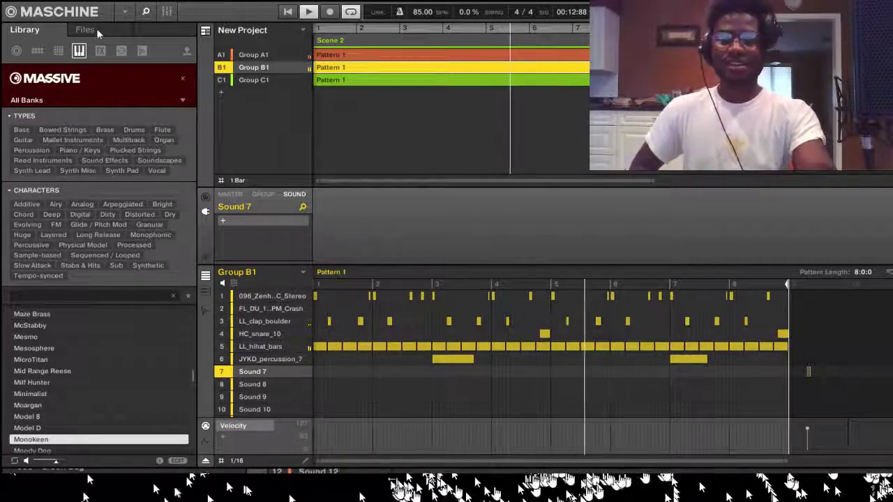
Add a new empty group, D1, below Group C1.
click(274, 125)
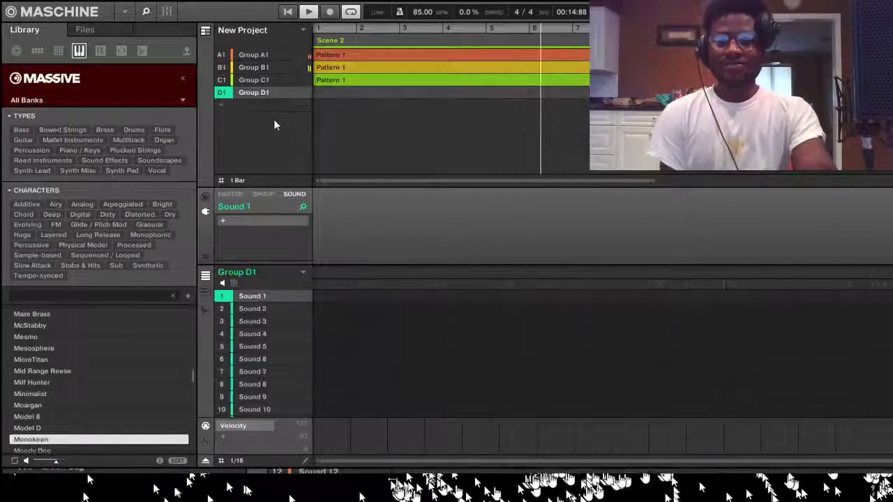